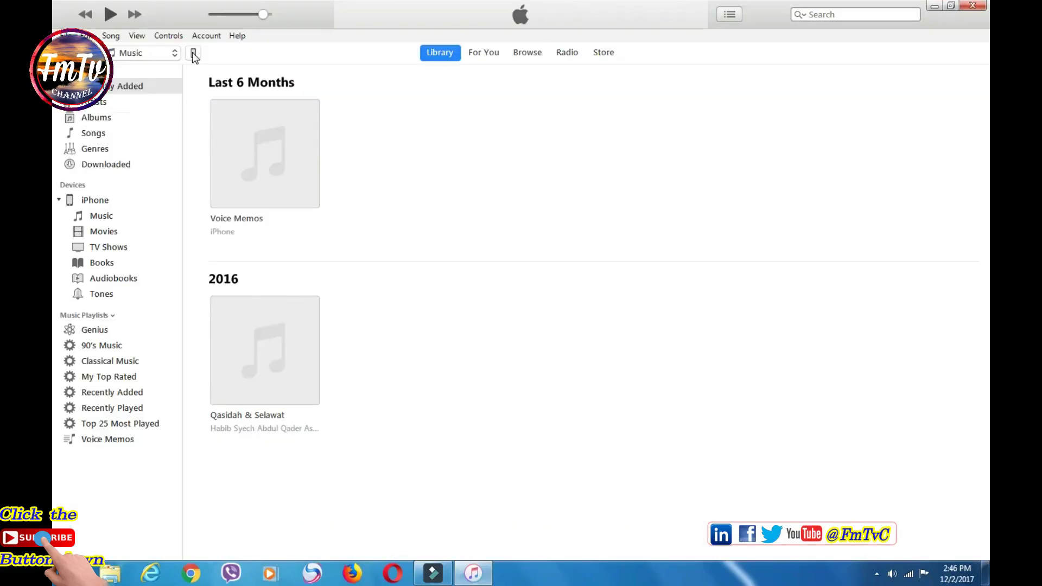
# Set the iPhone 7 Plus's automatic backups to 'This computer' and start a Back Up Now.
pyautogui.click(193, 53)
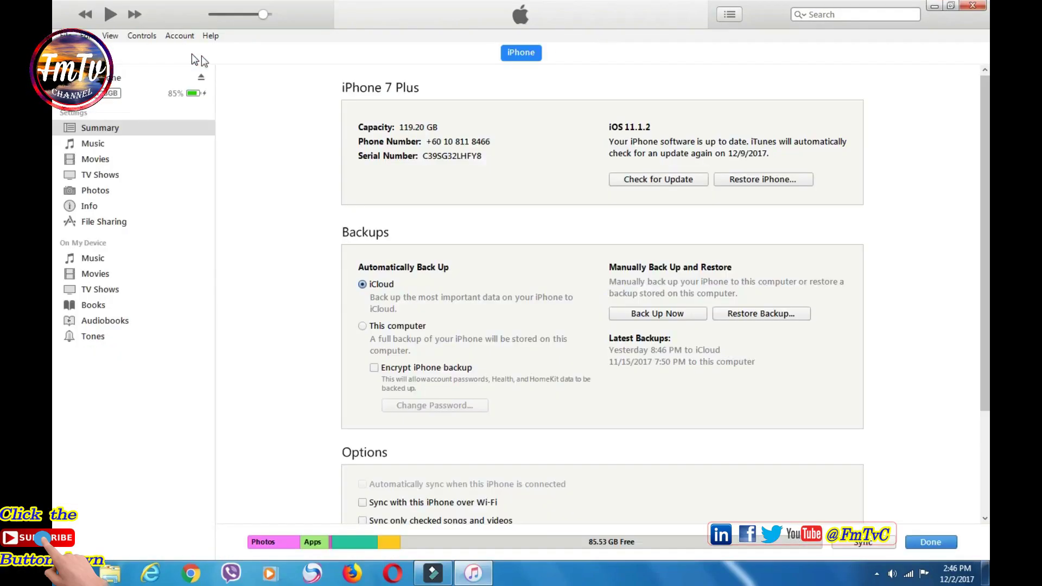
pyautogui.click(391, 332)
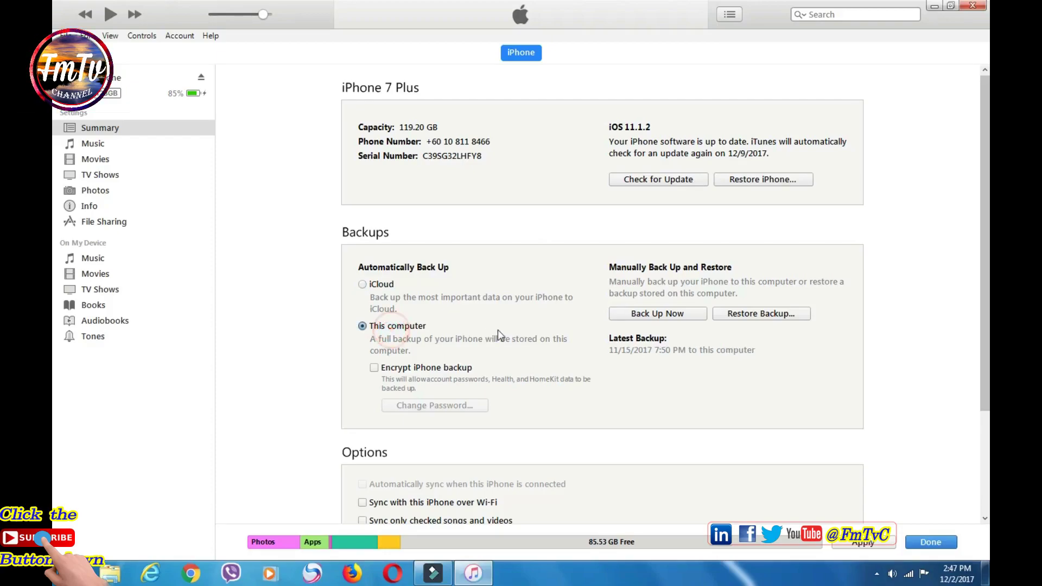
pyautogui.click(662, 317)
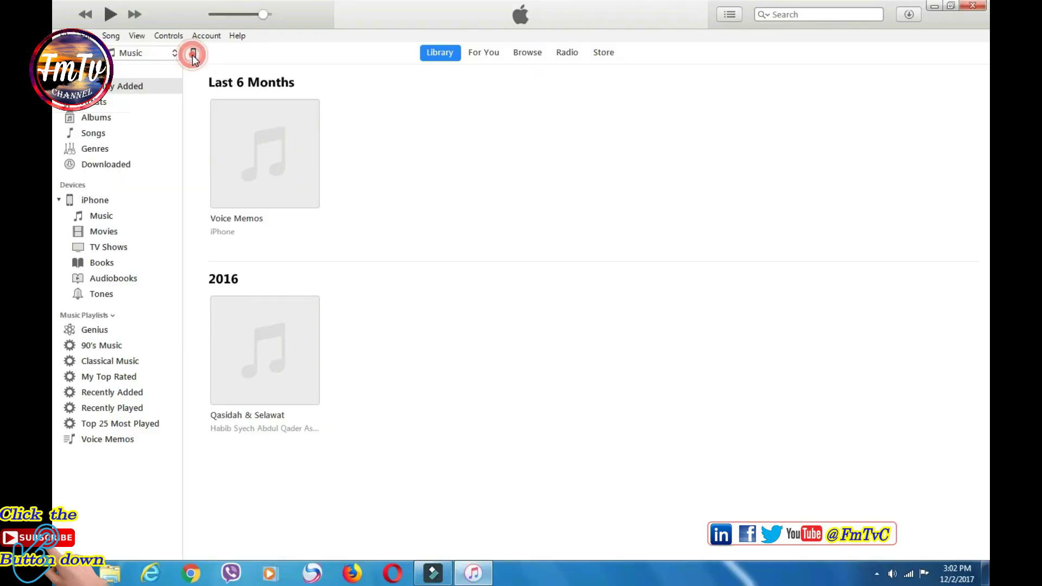
# Try restoring the iPhone X from the iPhone 7 Plus backup made at 2:58 PM.
pyautogui.click(194, 55)
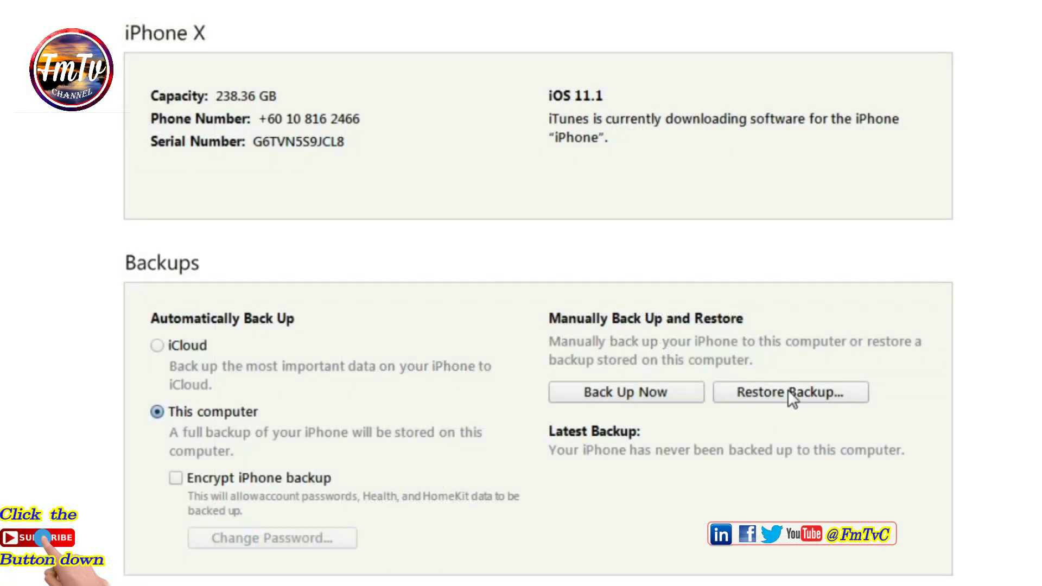
pyautogui.click(789, 391)
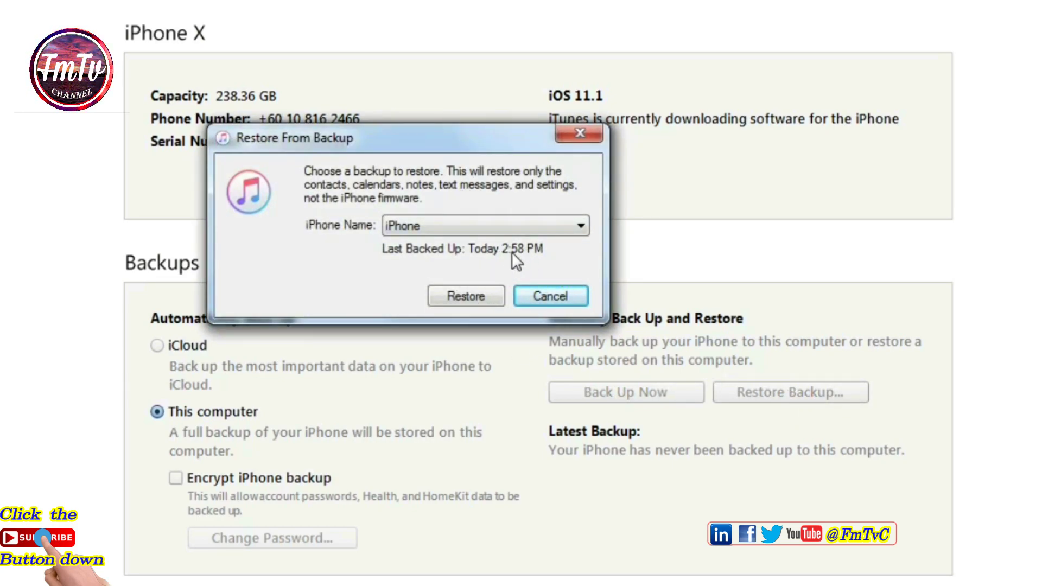
pyautogui.click(469, 293)
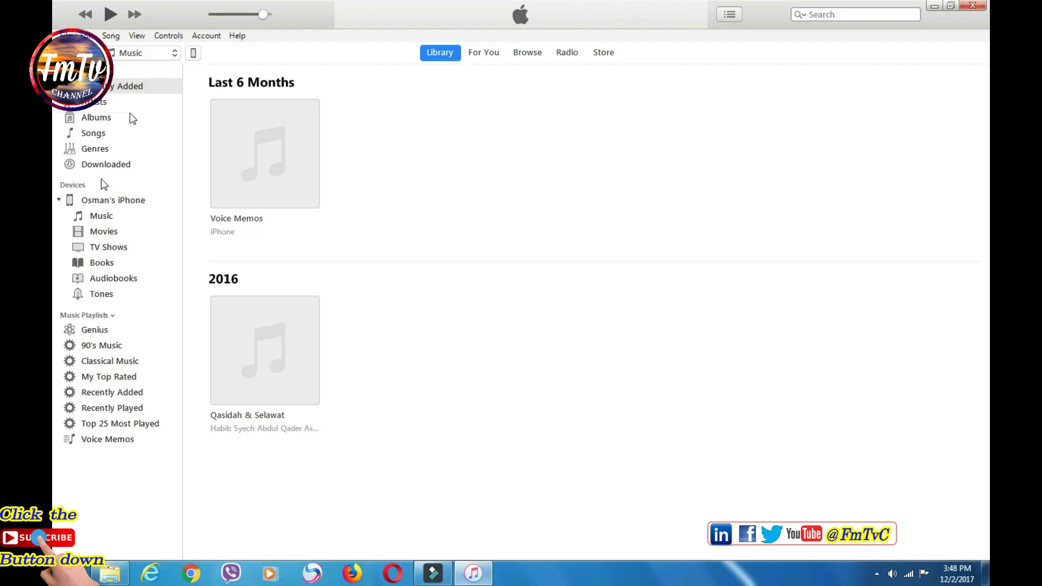
# Set the iPhone X's automatic backups to 'This computer' and attempt Restore Backup.
pyautogui.click(193, 53)
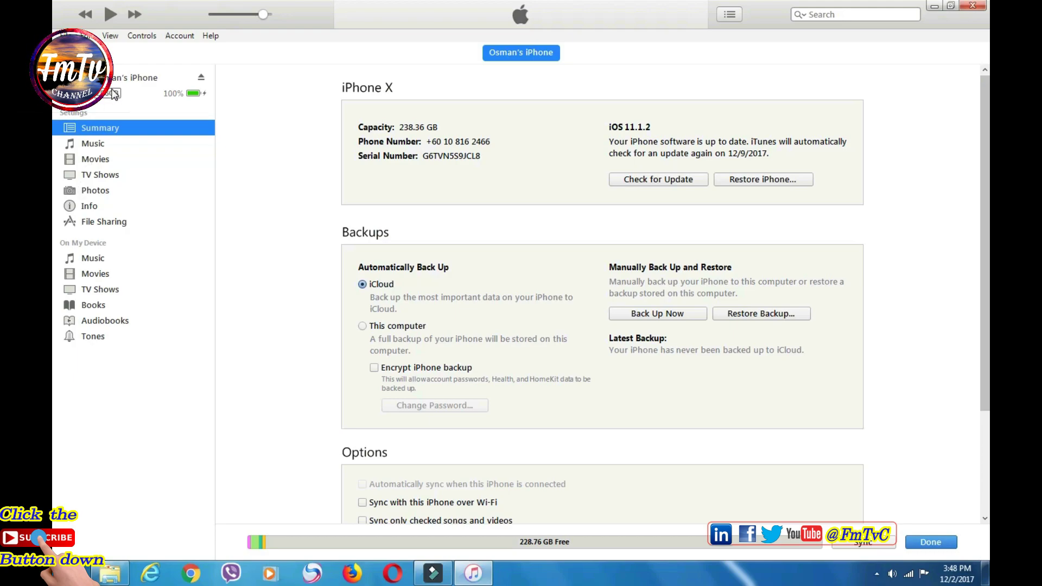
pyautogui.click(363, 326)
pyautogui.click(769, 313)
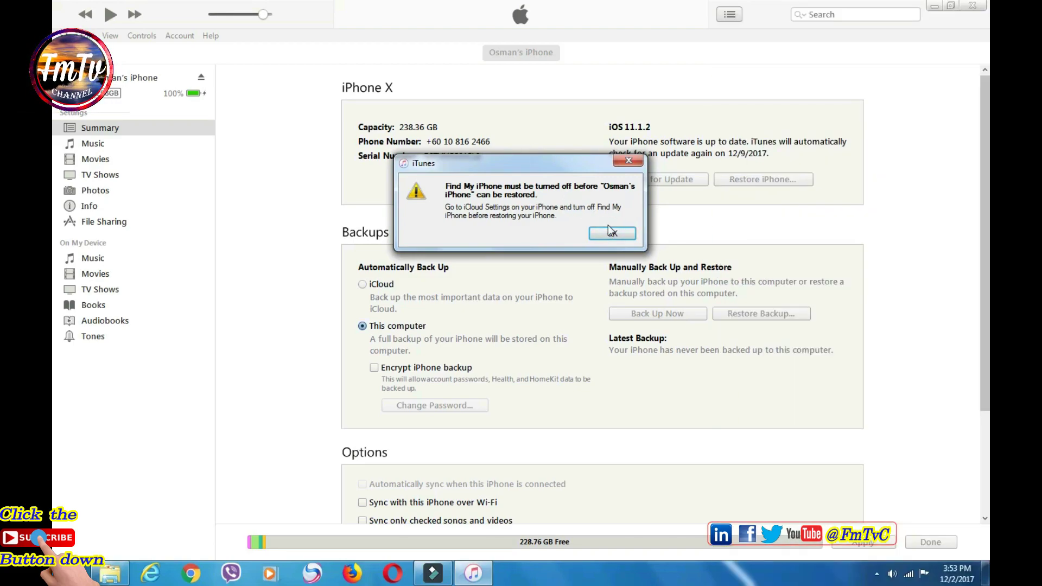
# Dismiss the Find My iPhone warning and restore the iPhone X from the 2:58 PM backup.
pyautogui.click(608, 234)
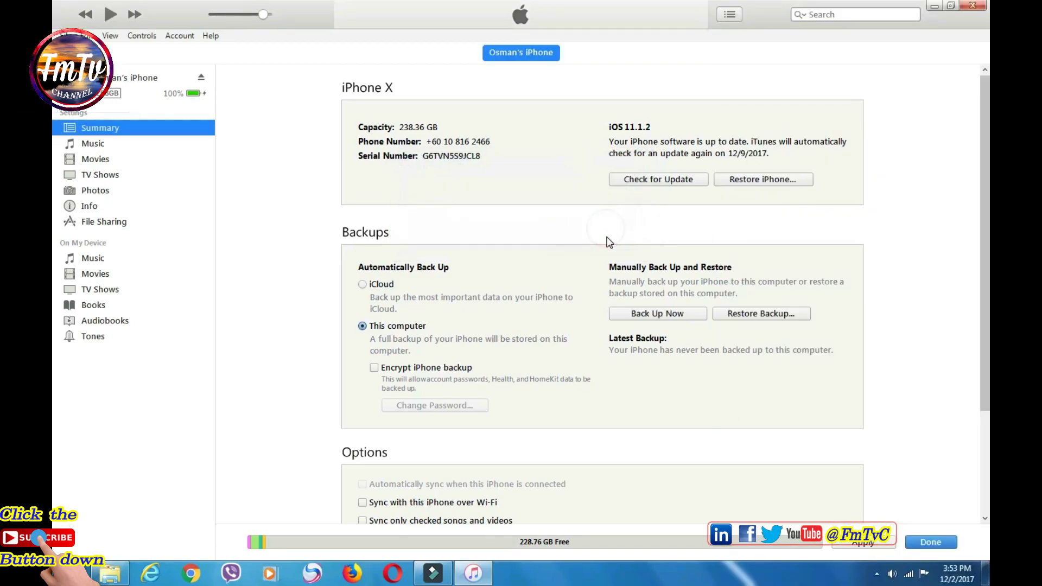
pyautogui.click(748, 315)
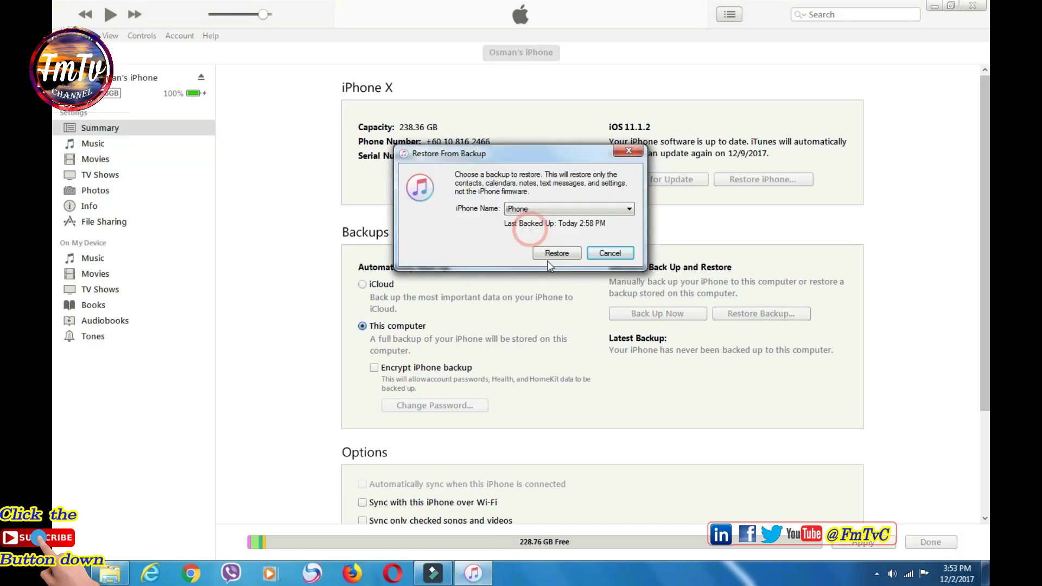
pyautogui.click(559, 250)
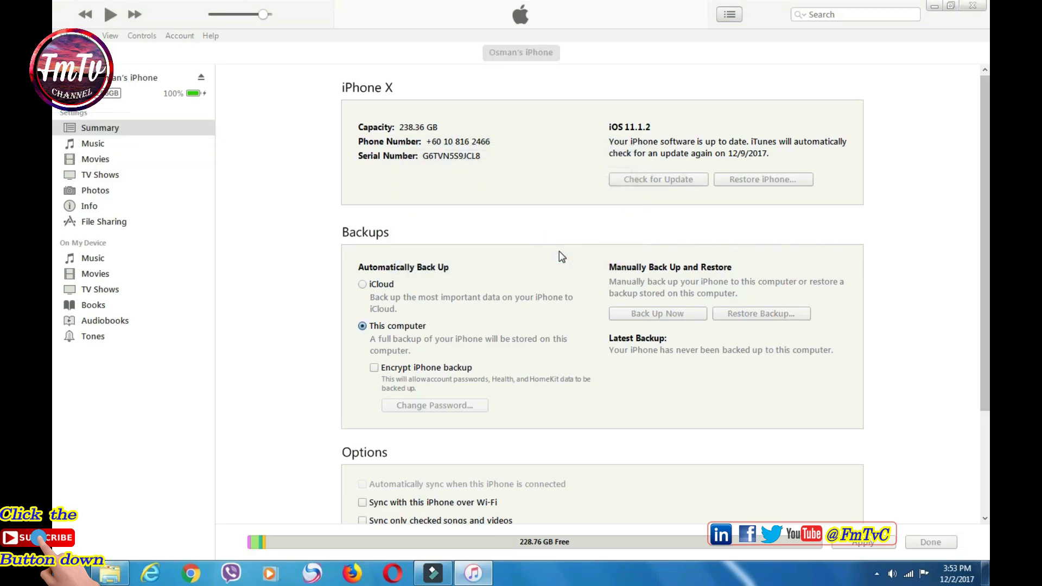